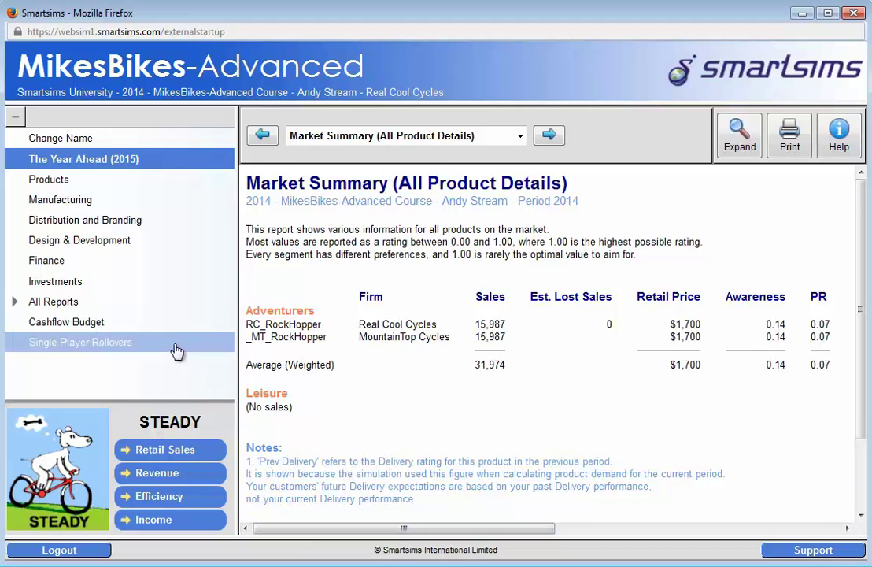
# Step: Open the Market Segment Scenario Info report to review segment price ranges and product dimension sensitivities
pyautogui.click(122, 305)
pyautogui.scroll(-1, 123, 308)
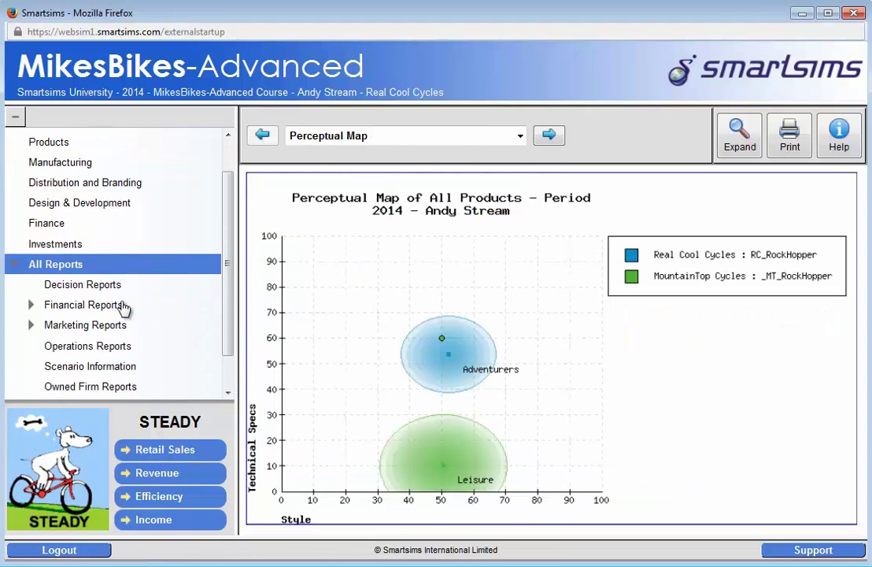
pyautogui.click(116, 370)
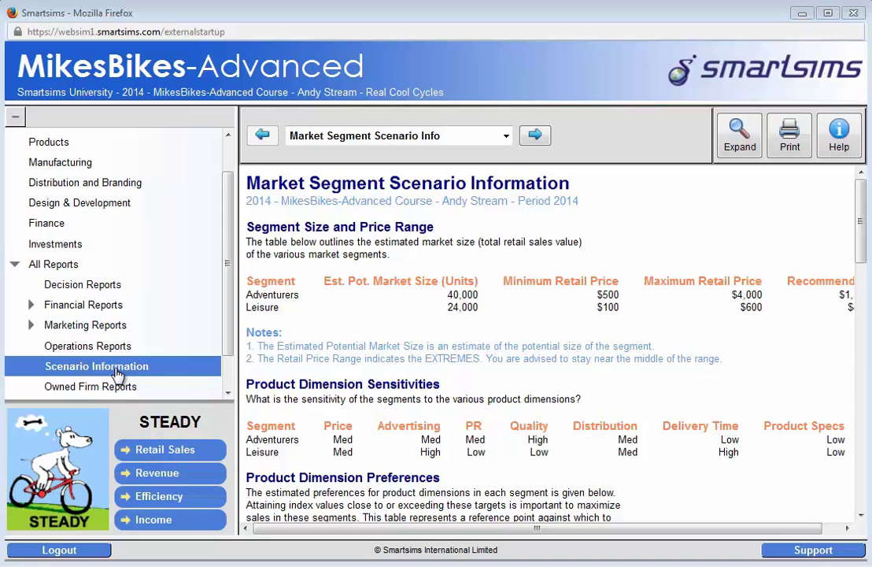
# Step: Set the retail price of RC_RockHopper to $1,900 and apply the decision
pyautogui.click(110, 148)
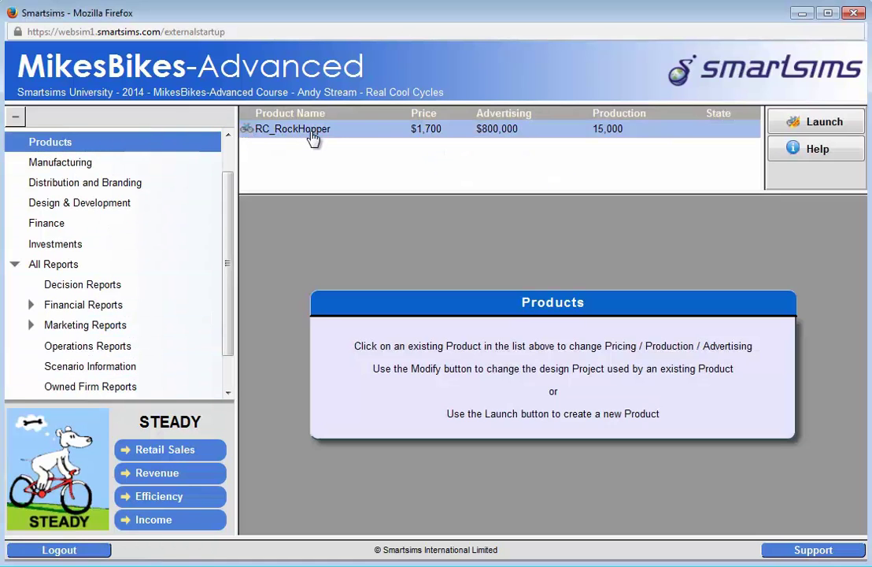
pyautogui.click(357, 135)
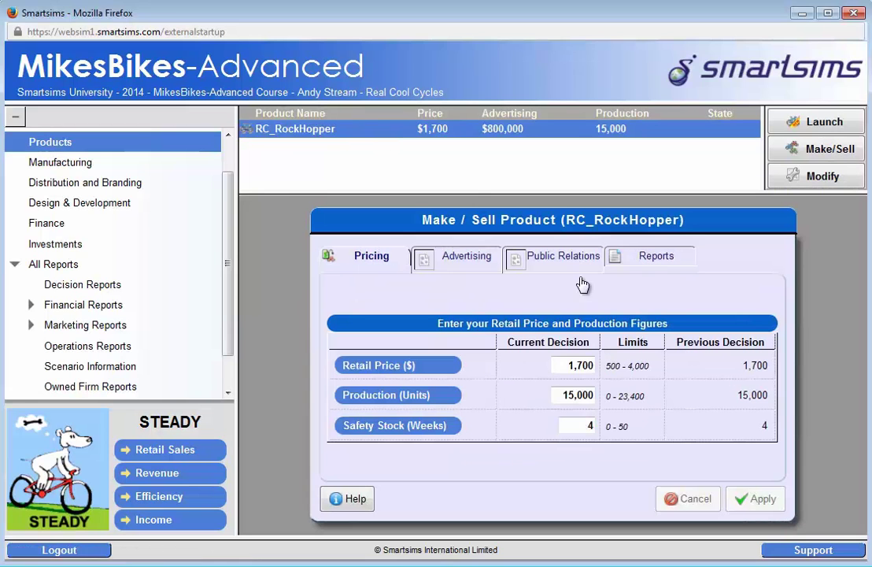
pyautogui.click(581, 363)
pyautogui.press('BackSpace')
pyautogui.write('9')
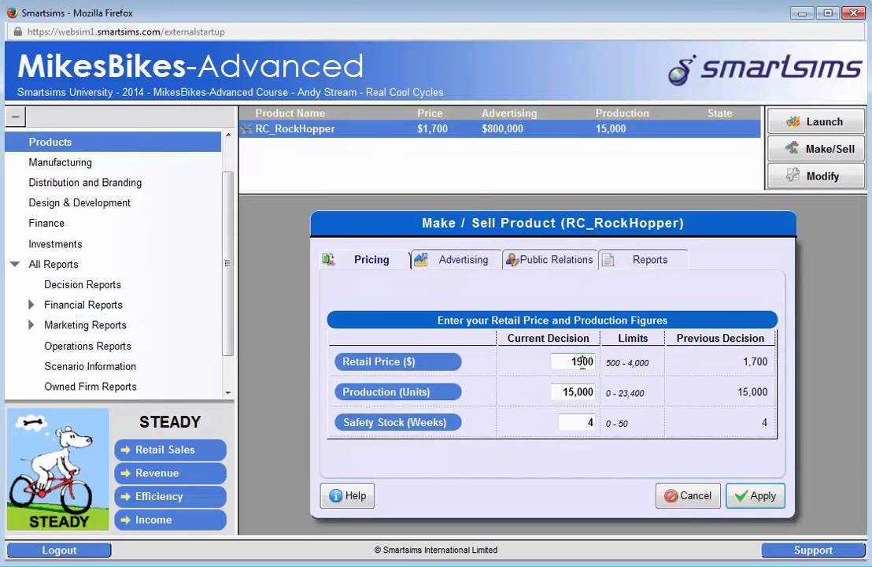
pyautogui.click(758, 497)
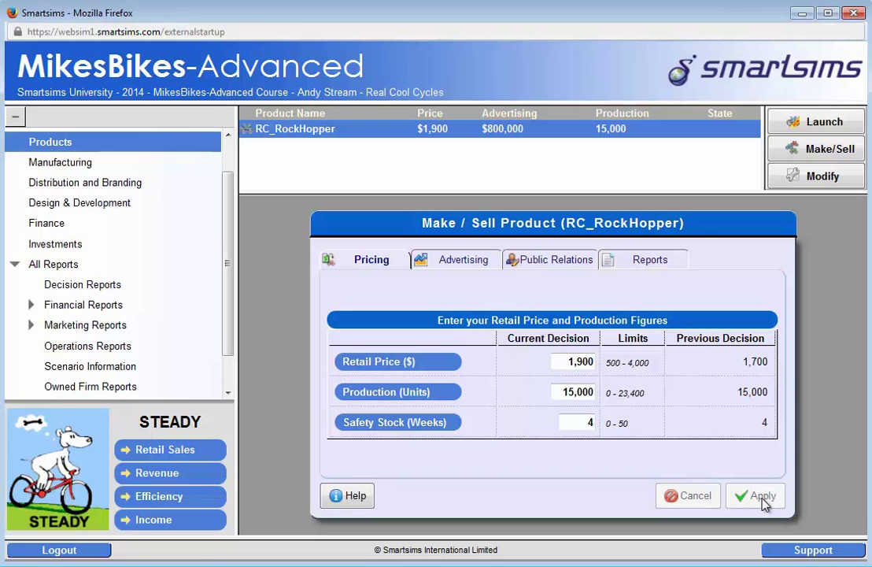
# Step: Review the advertising and public relations budgets of RC_RockHopper and the firm's branding expenditure
pyautogui.click(475, 263)
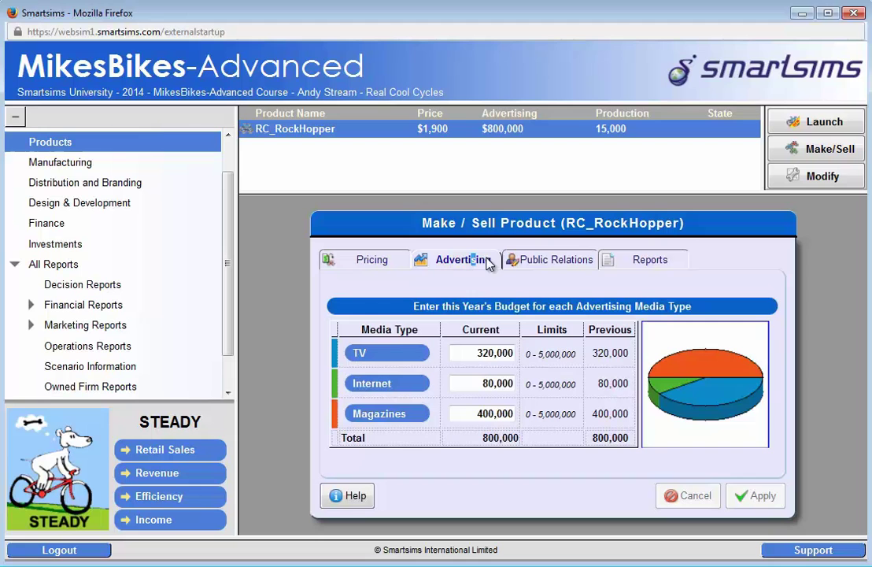
pyautogui.click(556, 268)
pyautogui.click(142, 184)
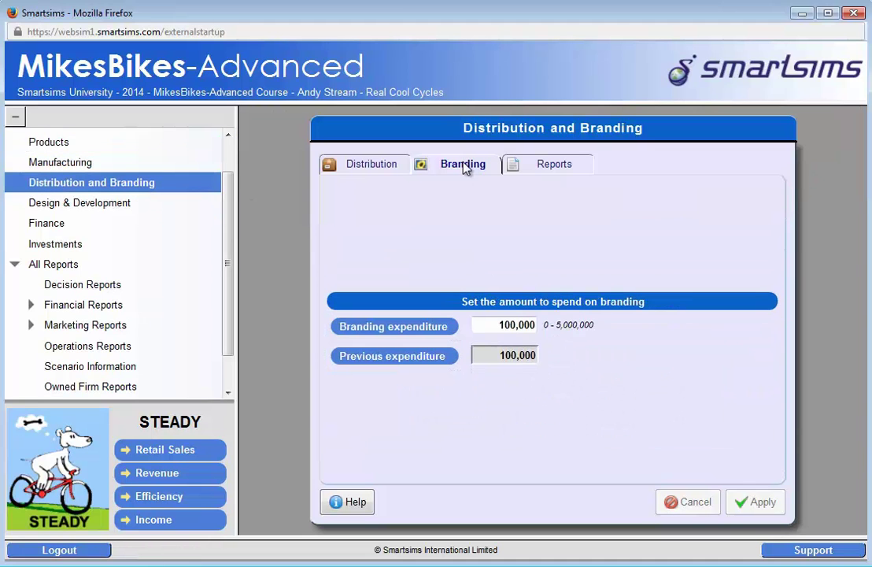
pyautogui.click(103, 146)
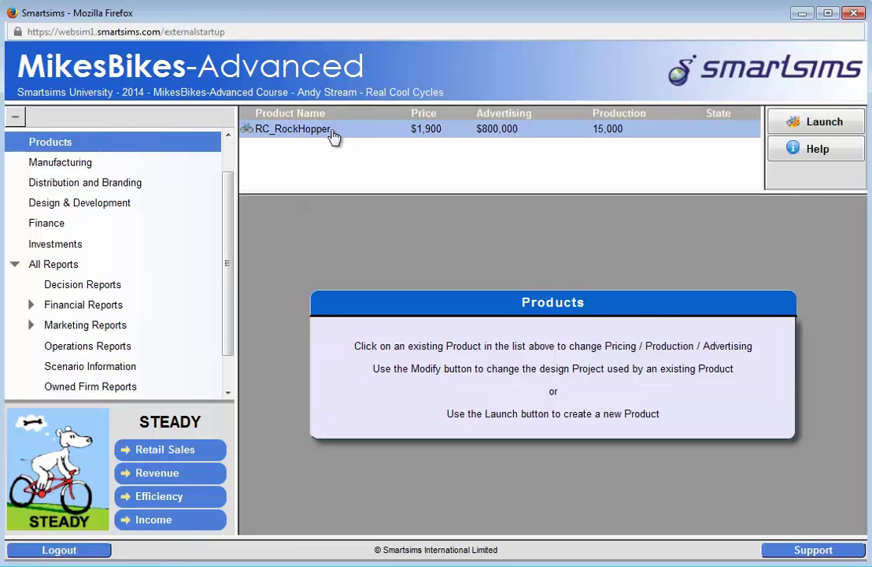
pyautogui.click(334, 134)
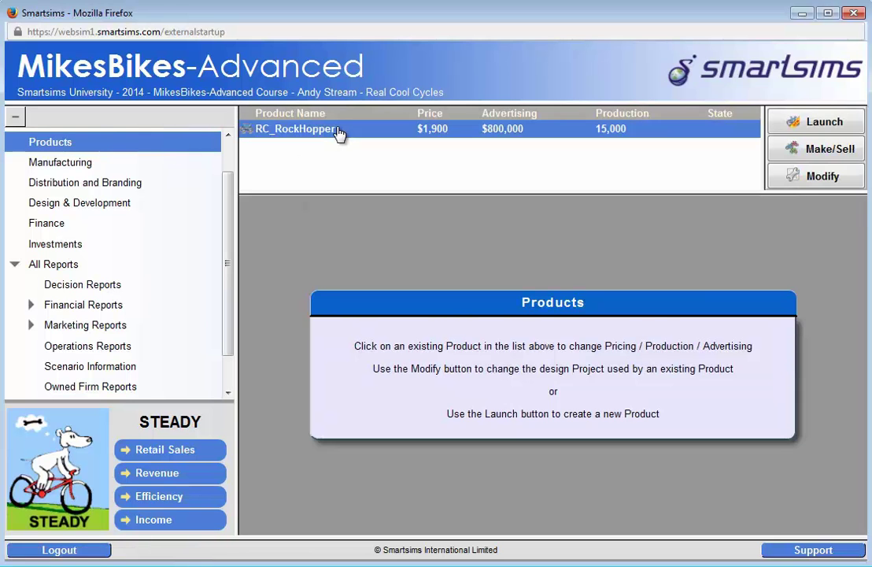
pyautogui.click(460, 261)
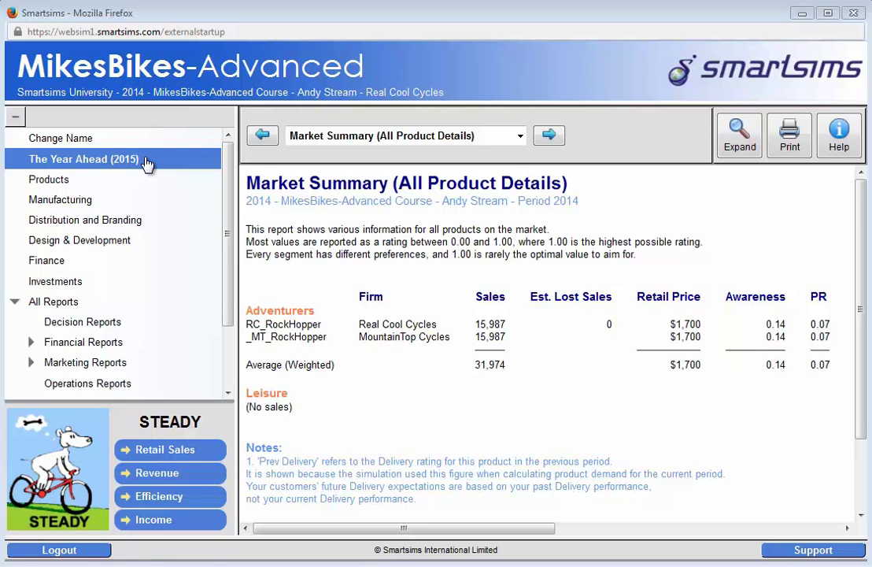
# Step: Check the year-ahead market summary of all products and the firm's branding expenditure decision
pyautogui.click(146, 163)
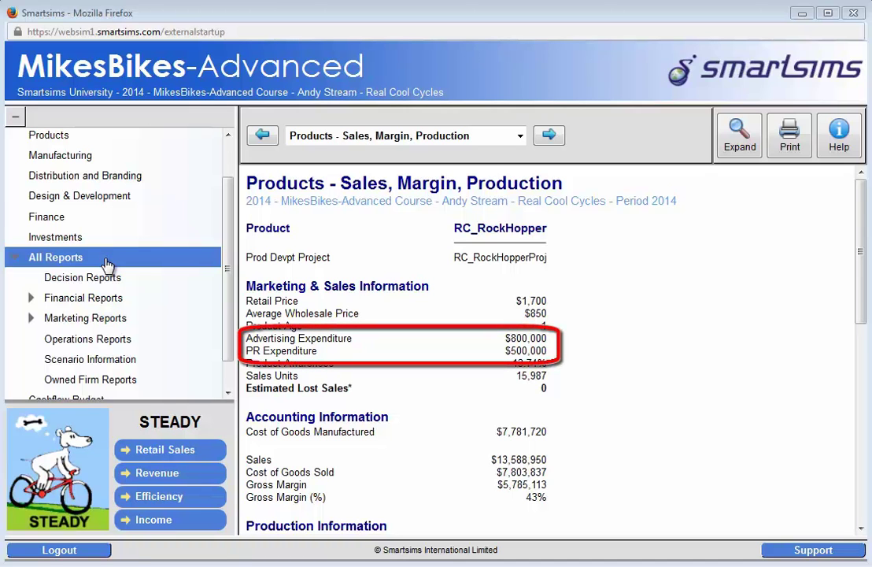
pyautogui.click(113, 178)
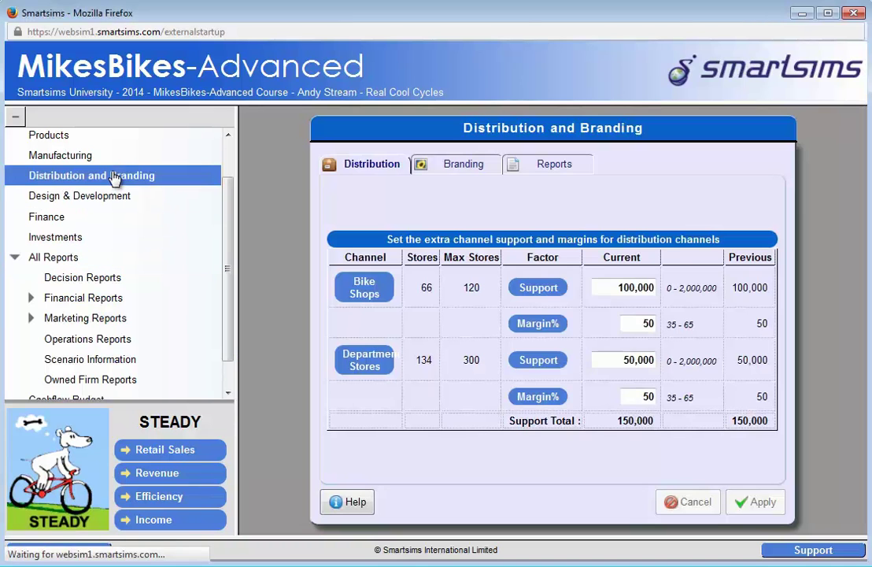
pyautogui.click(464, 167)
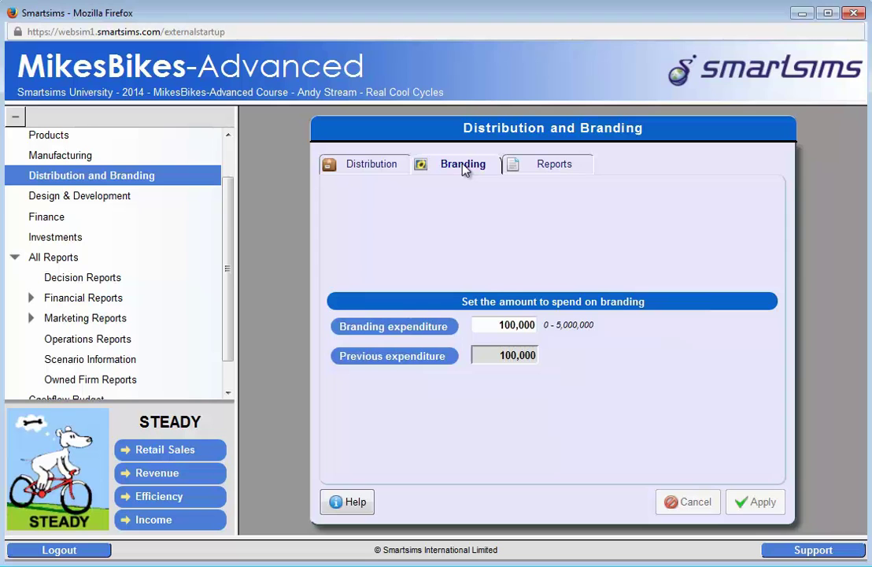
# Step: Display the Products - Sales, Margin, Production report to examine RC_RockHopper's advertising and PR expenditure
pyautogui.click(86, 259)
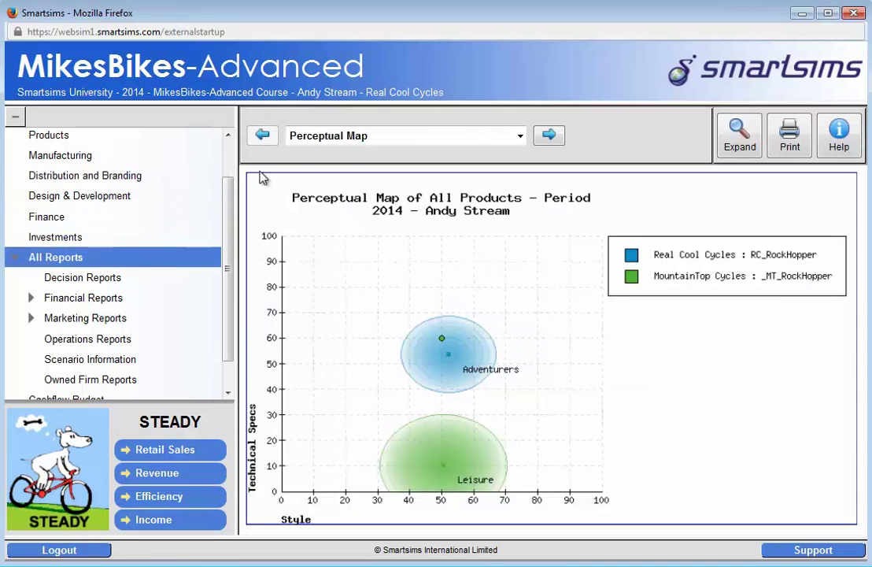
pyautogui.click(362, 135)
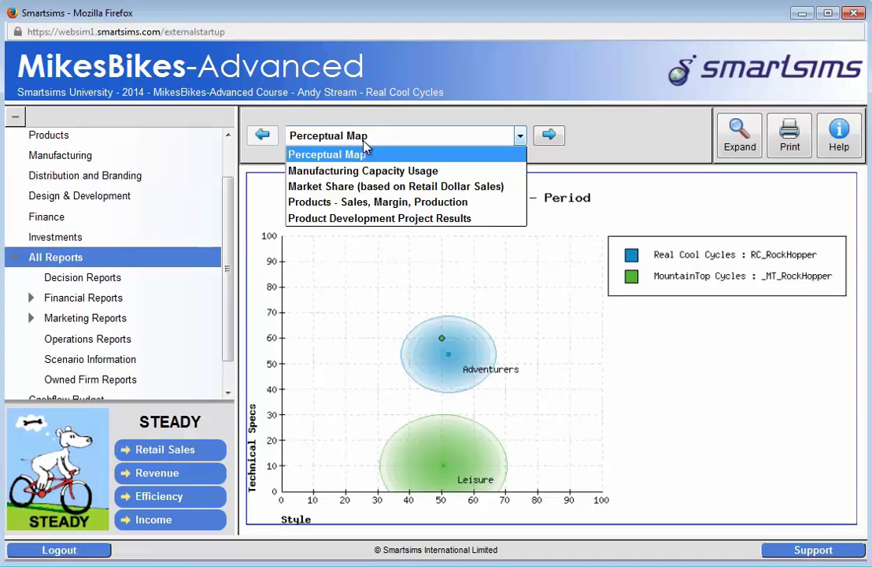
pyautogui.click(357, 203)
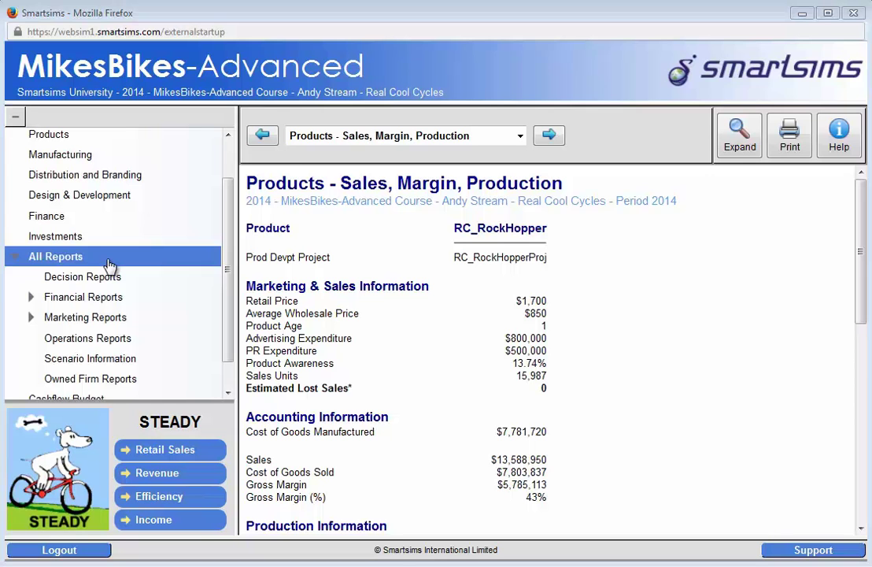
# Step: Examine the media viewing habits and the Advertising and PR Reach by Media chart in the market segment scenario information
pyautogui.click(97, 361)
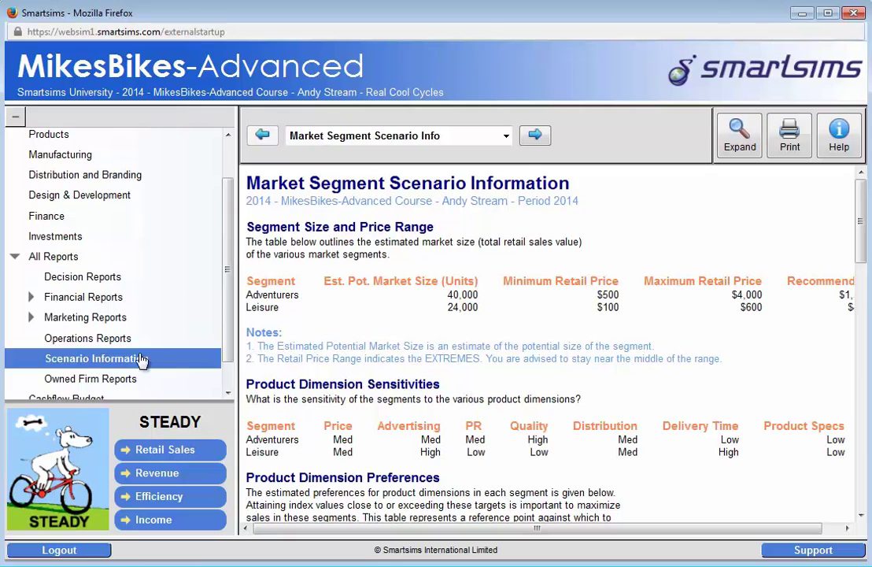
pyautogui.moveTo(861, 247); pyautogui.dragTo(858, 401)
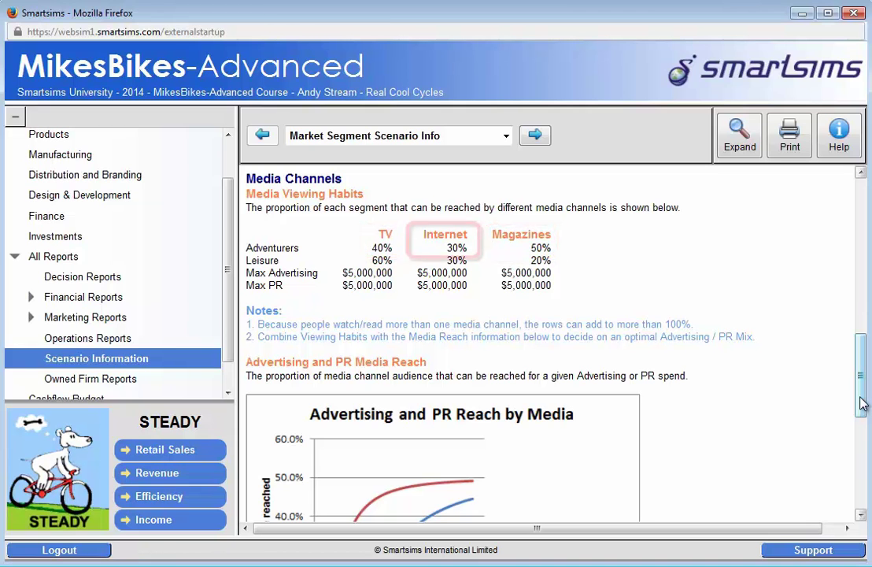
pyautogui.moveTo(861, 403); pyautogui.dragTo(855, 463)
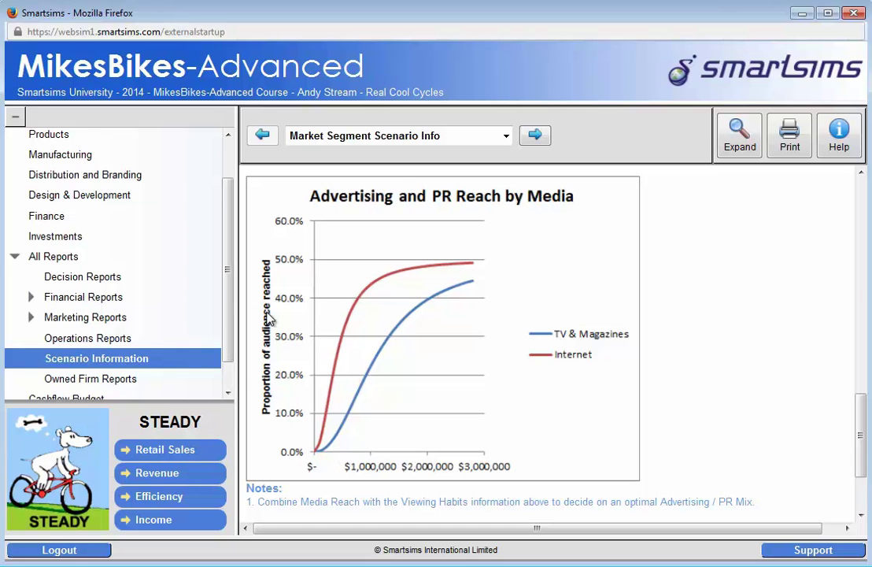
# Step: Set RC_RockHopper's advertising budget to 600,000 for TV, 200,000 for Internet and 700,000 for Magazines, and apply it
pyautogui.click(134, 140)
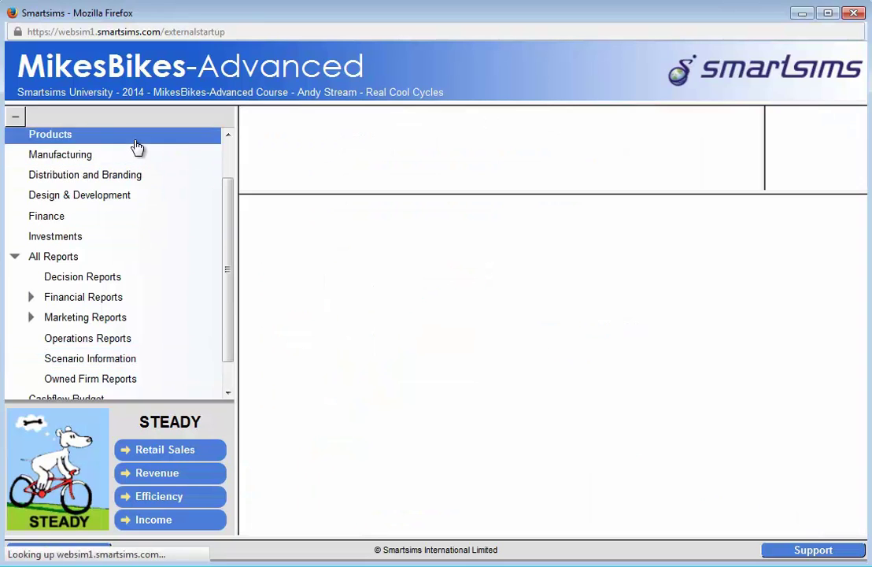
pyautogui.click(354, 132)
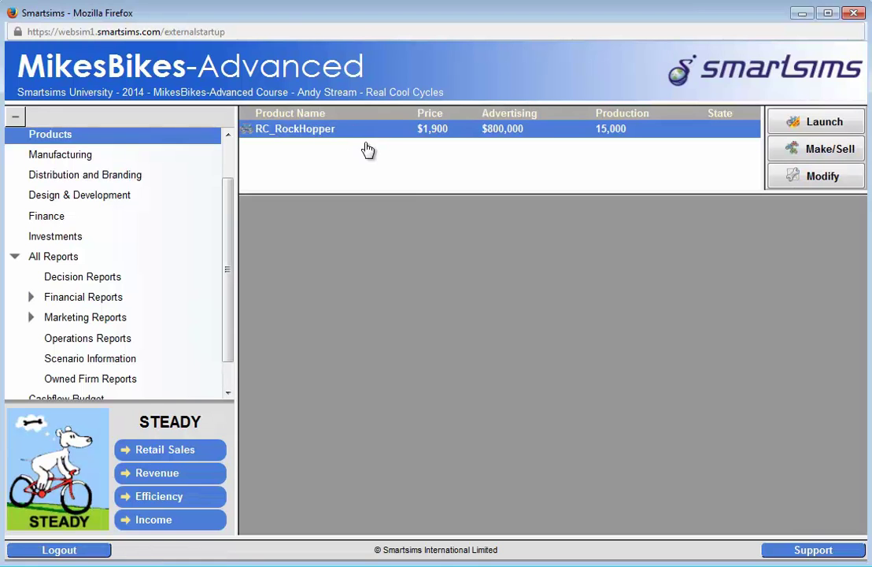
pyautogui.click(455, 263)
pyautogui.click(469, 355)
pyautogui.write('600000')
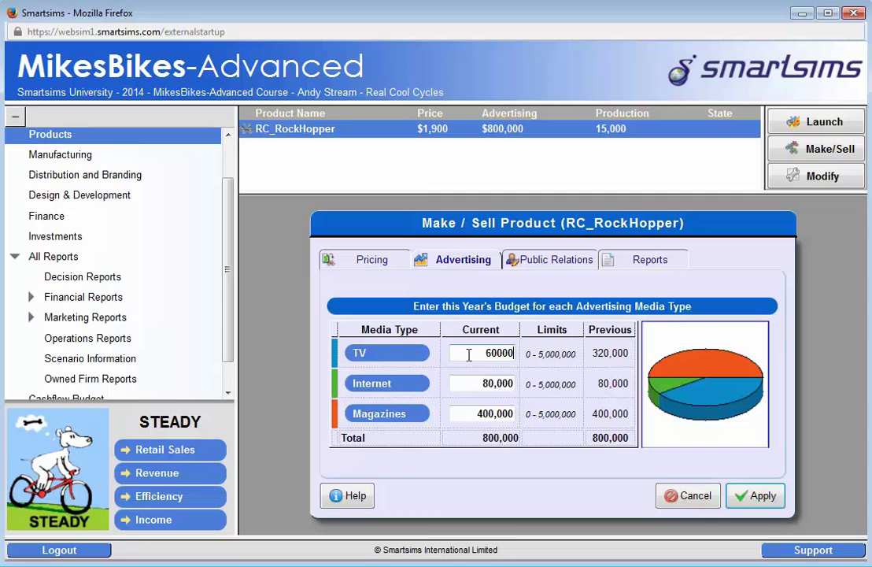
pyautogui.press('Tab')
pyautogui.write('200000')
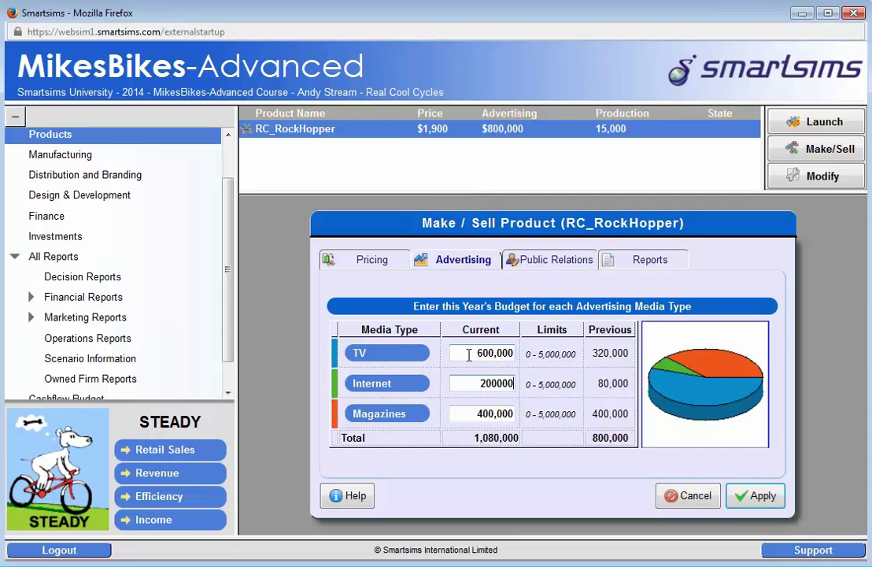
pyautogui.press('Tab')
pyautogui.write('700000')
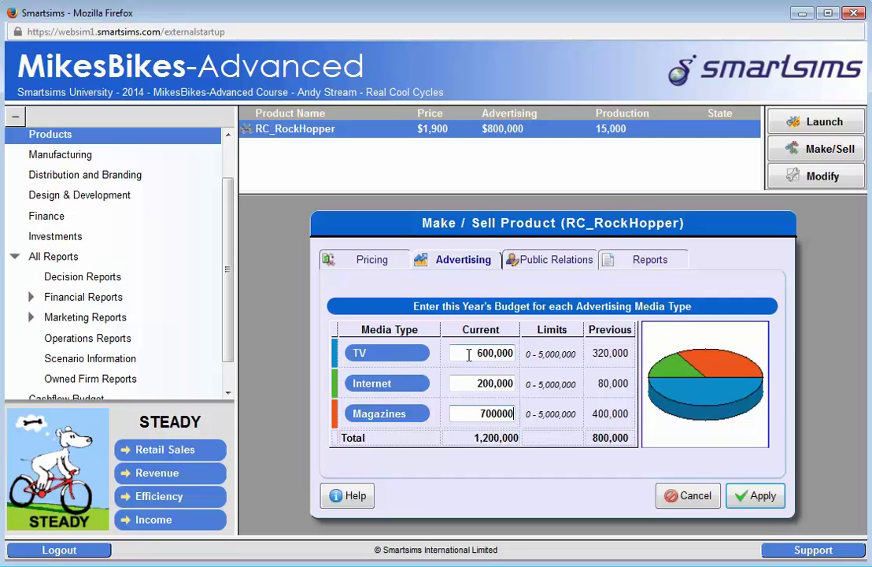
pyautogui.press('Tab')
pyautogui.click(750, 495)
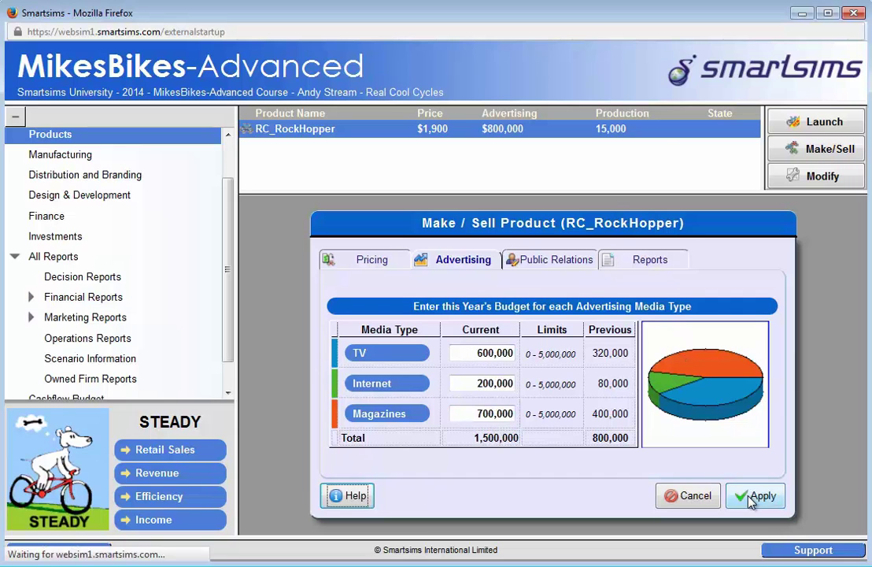
# Step: Set RC_RockHopper's public relations budget to 600,000 for TV, 200,000 for Internet and 700,000 for Magazines, and apply it
pyautogui.click(549, 262)
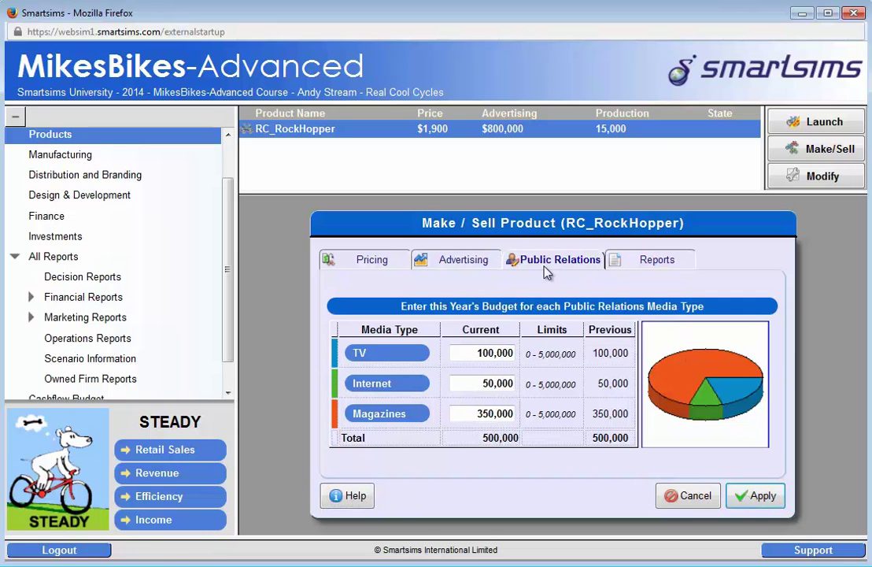
pyautogui.click(464, 357)
pyautogui.write('600000')
pyautogui.press('Tab')
pyautogui.write('200000')
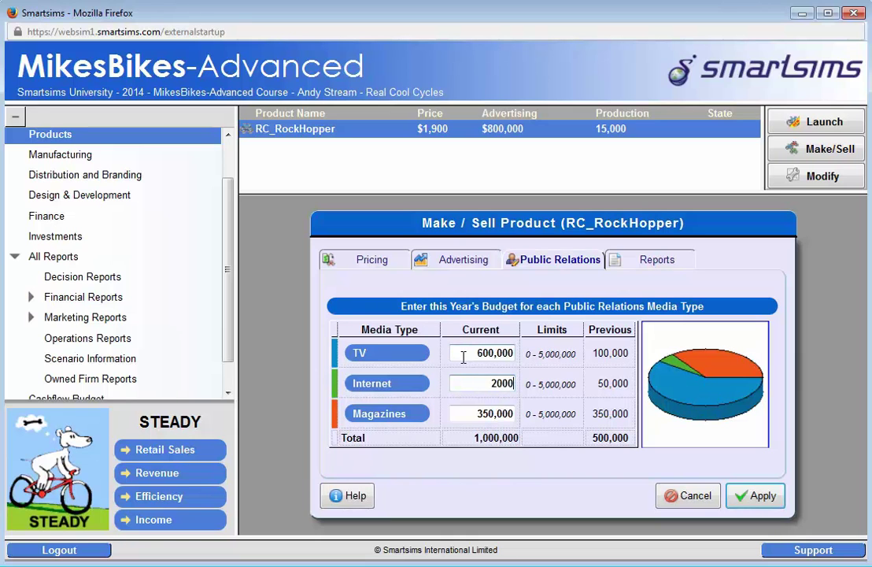
pyautogui.press('Tab')
pyautogui.write('700000')
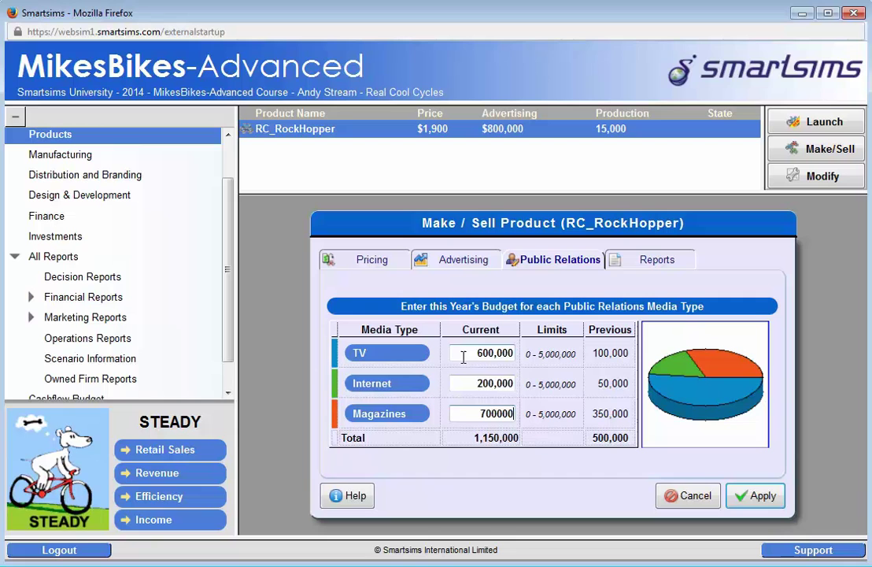
pyautogui.press('Tab')
pyautogui.click(752, 500)
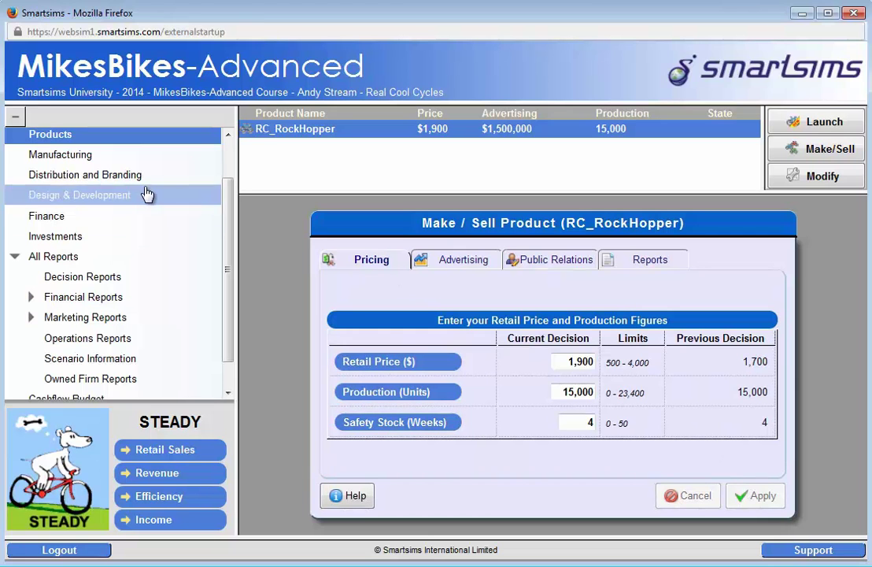
# Step: Set the firm's branding expenditure to 300,000 and apply the decision
pyautogui.click(116, 182)
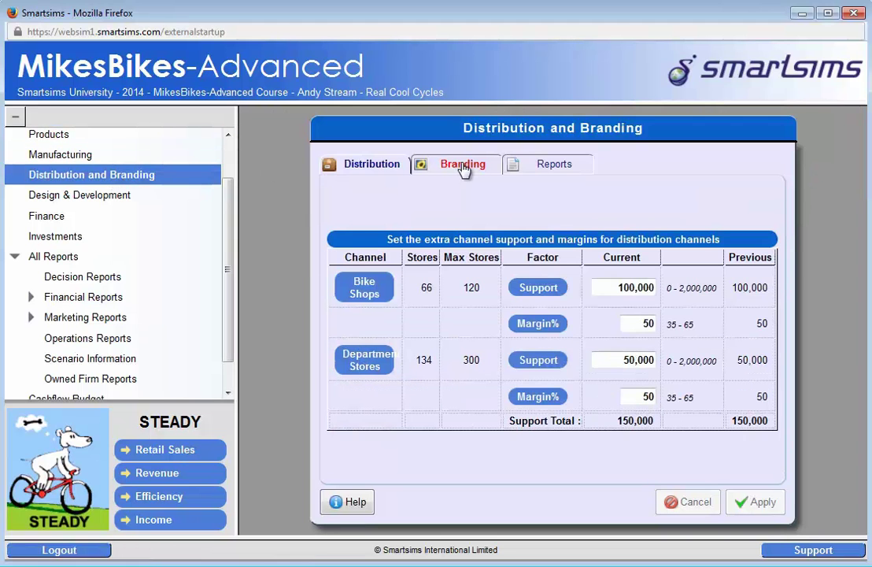
pyautogui.click(465, 170)
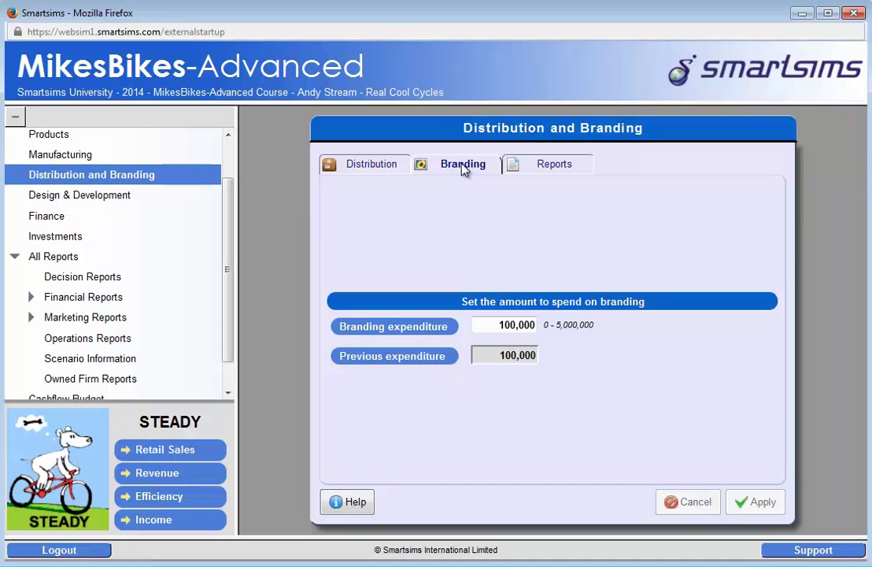
pyautogui.click(484, 324)
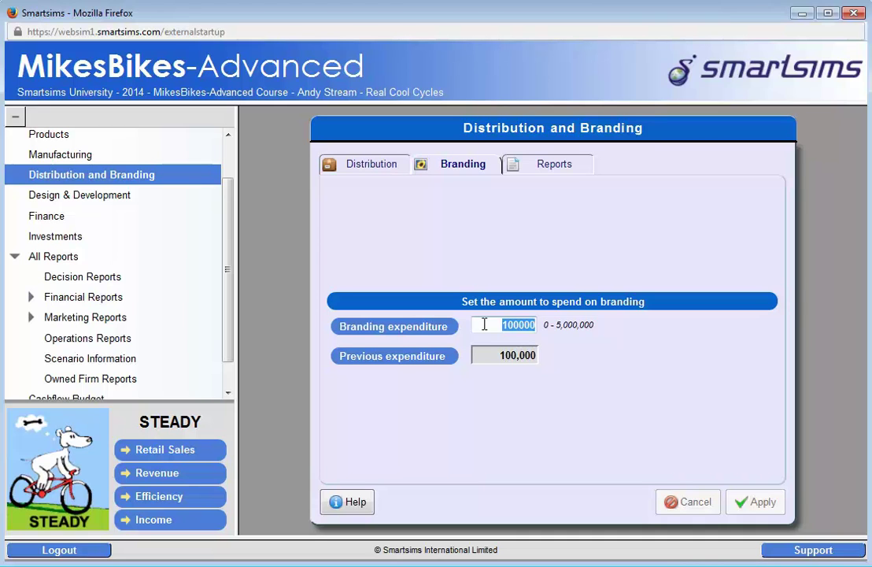
pyautogui.write('300000')
pyautogui.press('Tab')
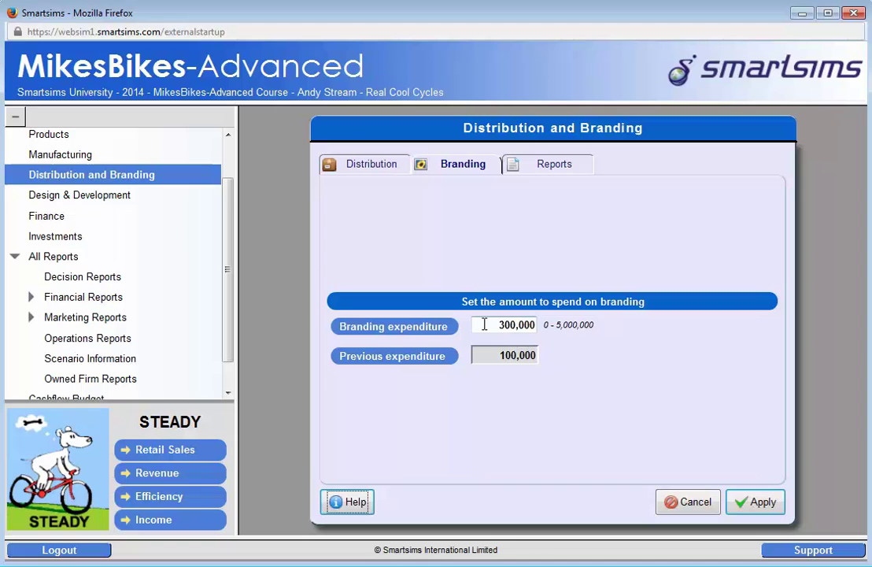
pyautogui.click(755, 503)
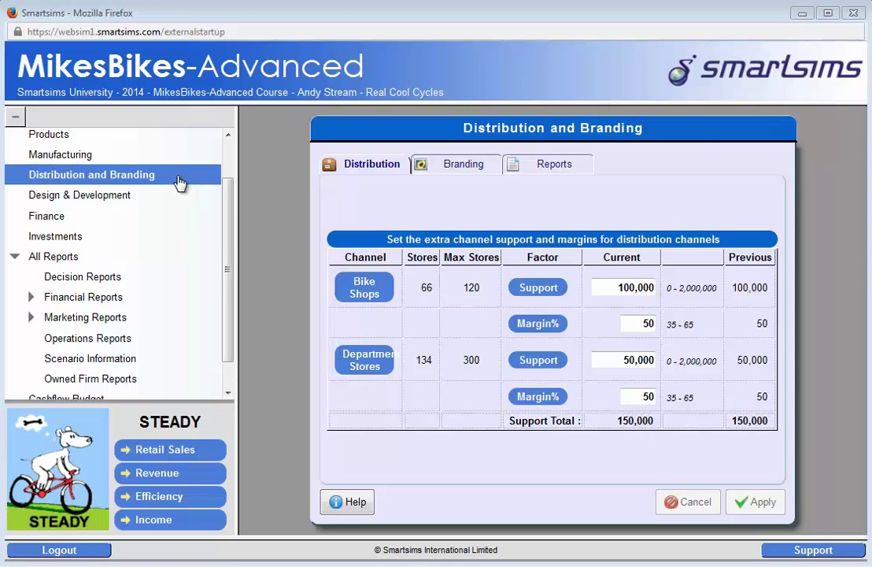
# Step: Review RC_RockHopper's sales and inventory levels in the Products - Sales, Margin, Production report and set its production to 18,445 units
pyautogui.click(170, 263)
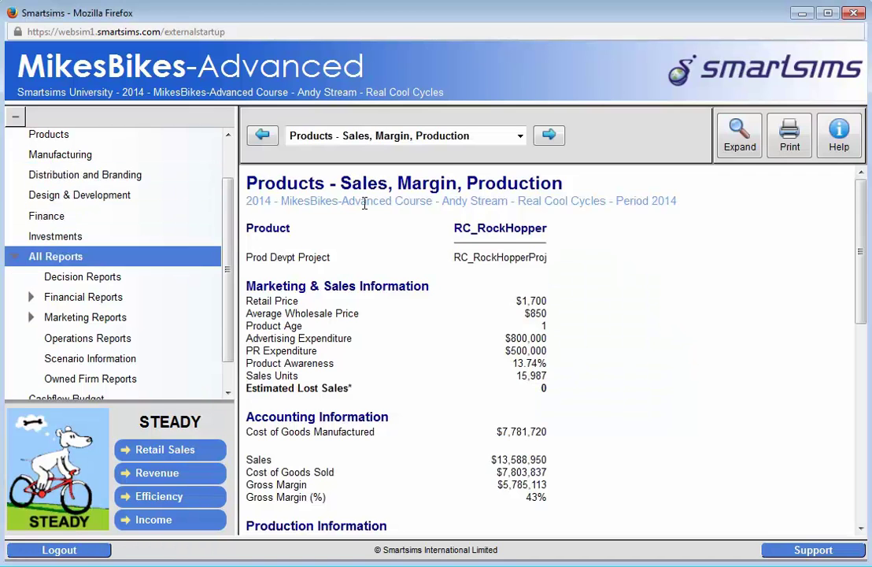
pyautogui.moveTo(862, 230); pyautogui.dragTo(858, 410)
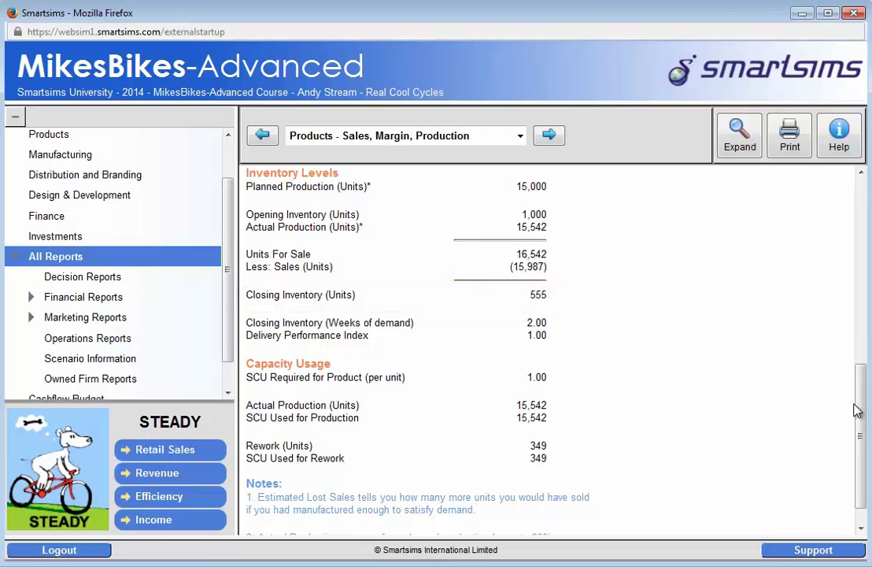
pyautogui.click(156, 143)
pyautogui.click(347, 140)
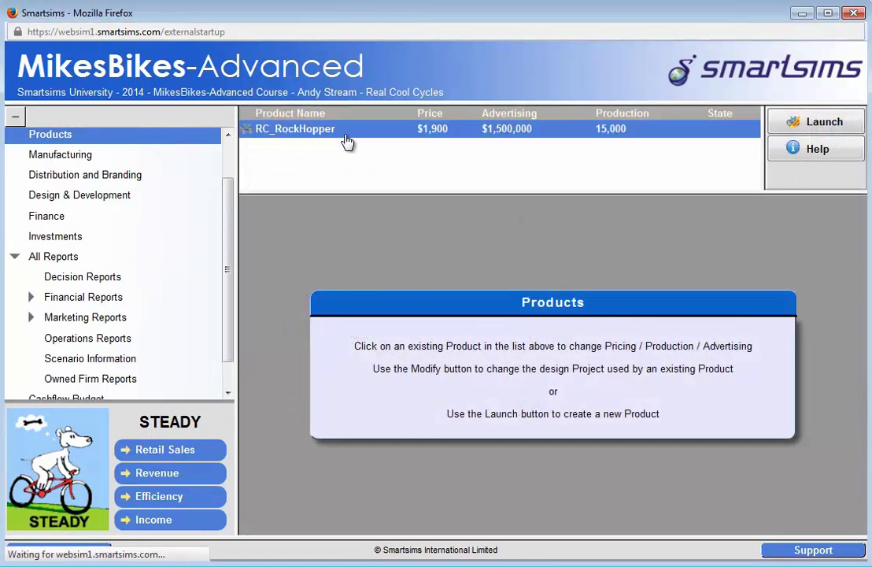
pyautogui.click(555, 392)
pyautogui.write('18445')
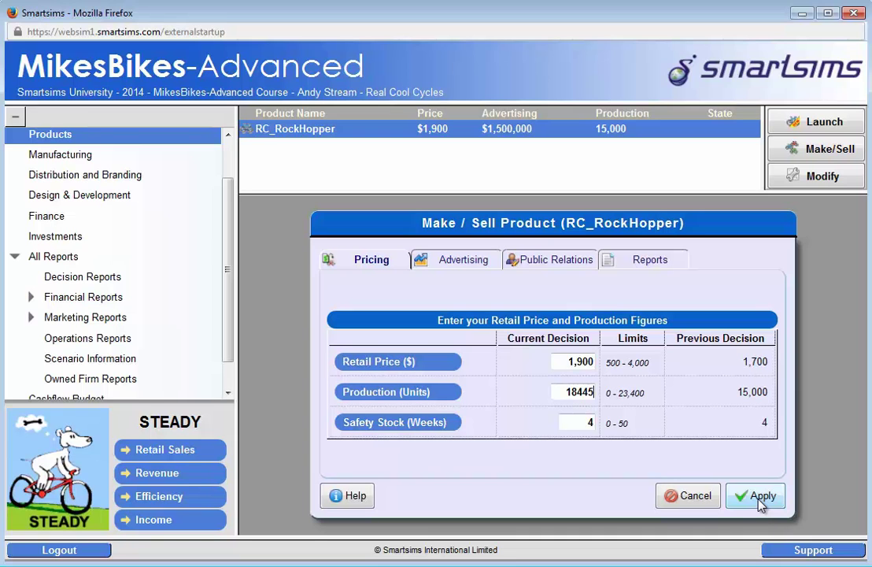
# Step: Set RC_RockHopper's safety stock to 2 weeks and apply the pricing and production decision
pyautogui.click(596, 422)
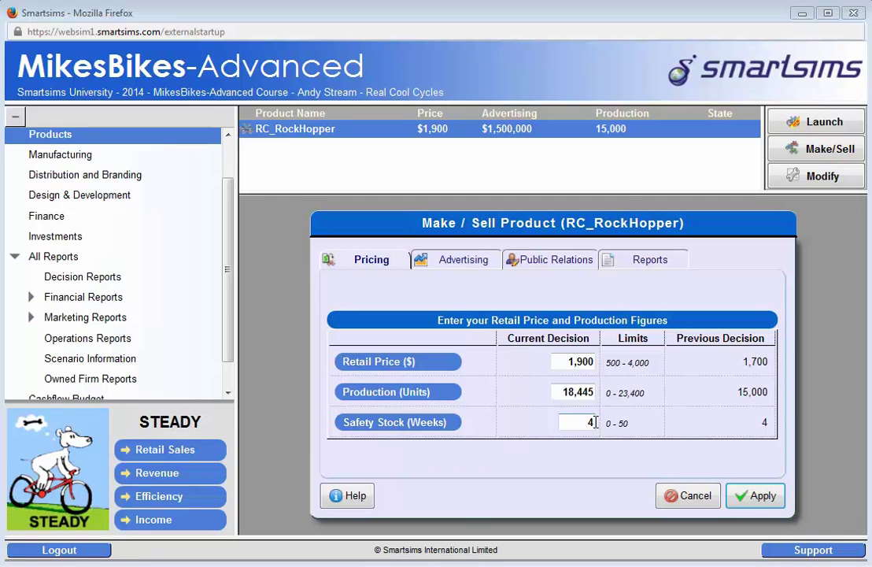
pyautogui.press('BackSpace')
pyautogui.write('2')
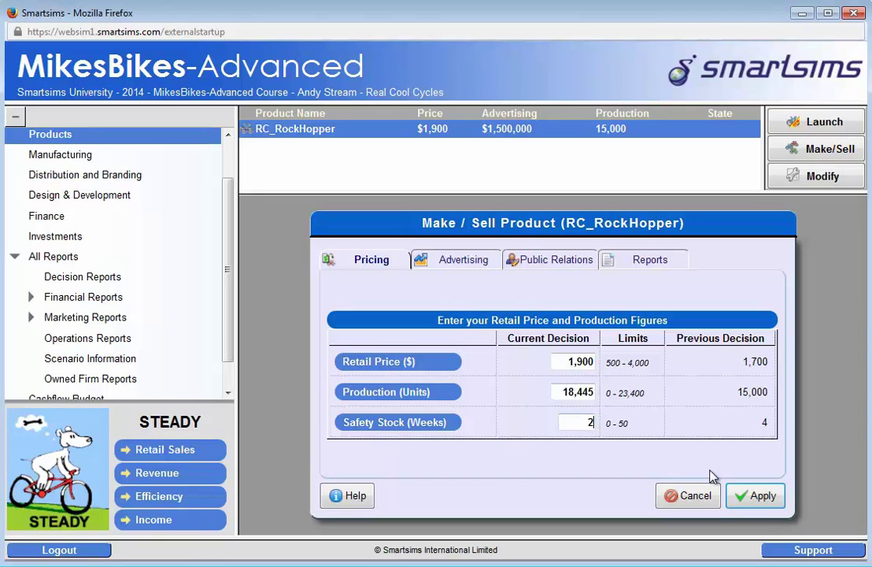
pyautogui.click(761, 496)
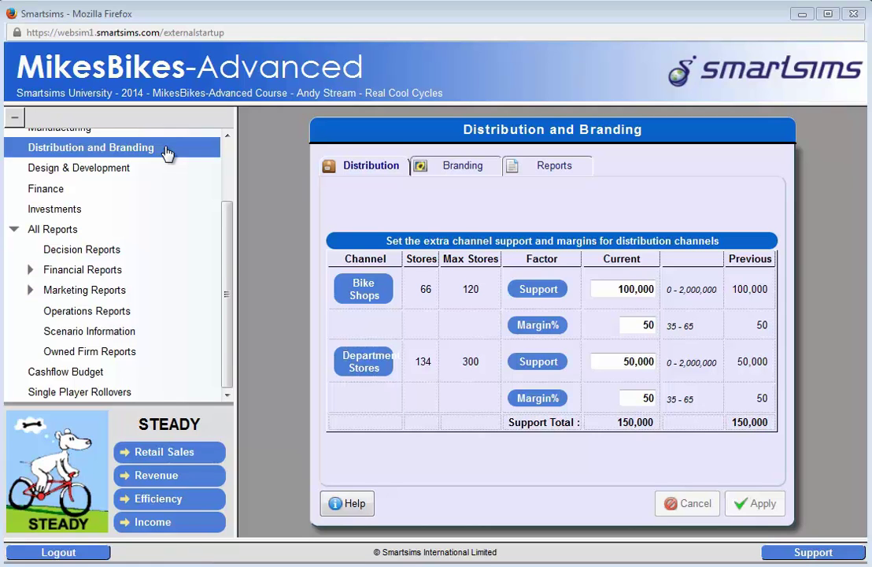
# Step: Examine the segments' shopping habits by distribution channel in the market segment scenario information
pyautogui.click(146, 334)
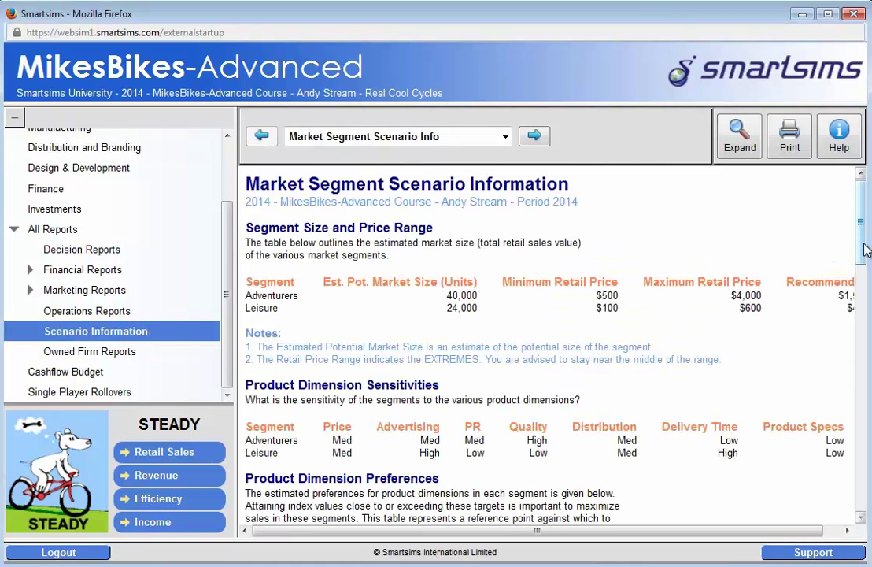
pyautogui.scroll(-5, 861, 250)
pyautogui.scroll(-10, 551, 339)
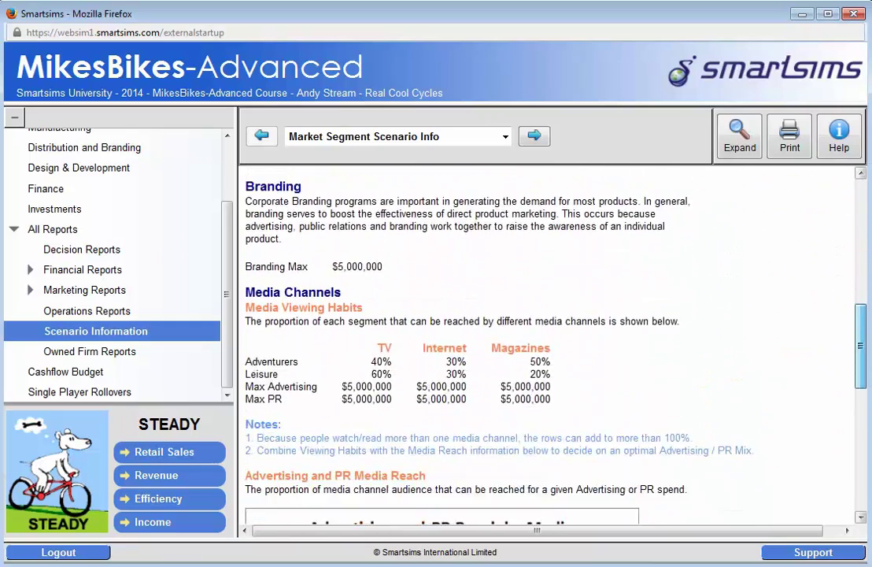
pyautogui.scroll(-3, 824, 493)
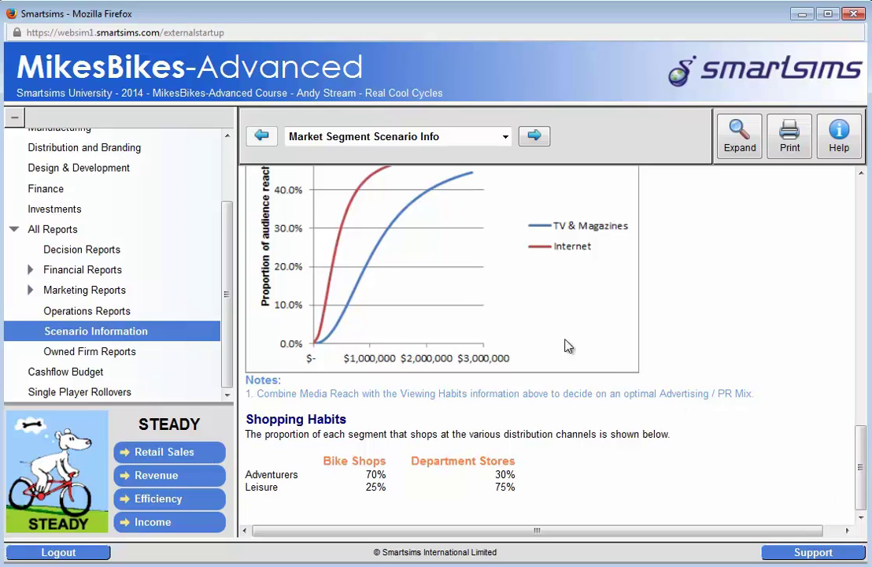
# Step: Set the Bike Shops margin to 45% and the Department Stores margin to 40% with support of 0, and apply the distribution decision
pyautogui.click(111, 151)
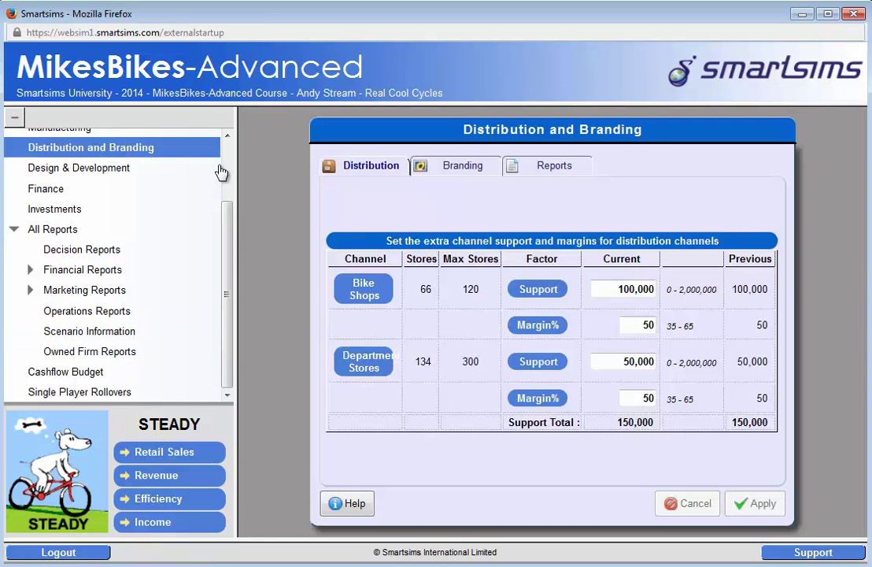
pyautogui.click(607, 289)
pyautogui.press('Tab')
pyautogui.write('45')
pyautogui.press('Tab')
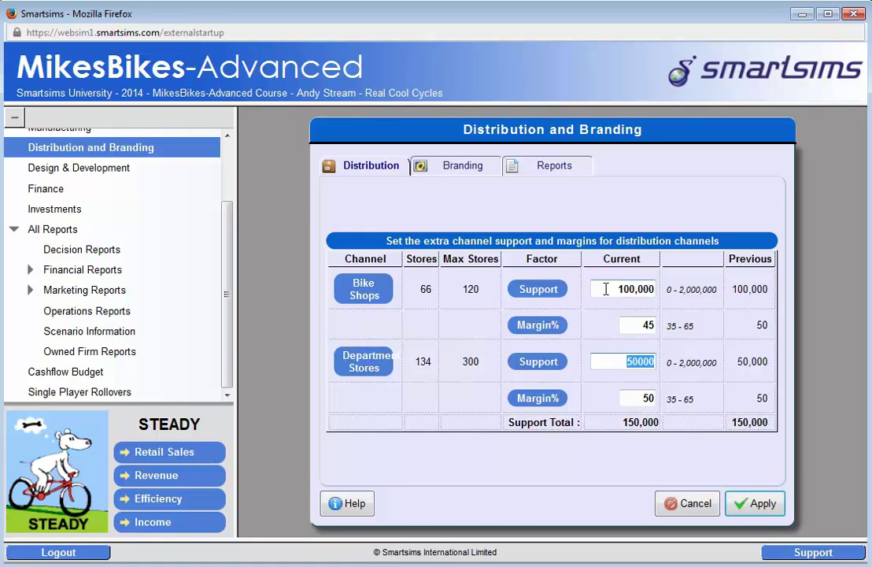
pyautogui.press('Tab')
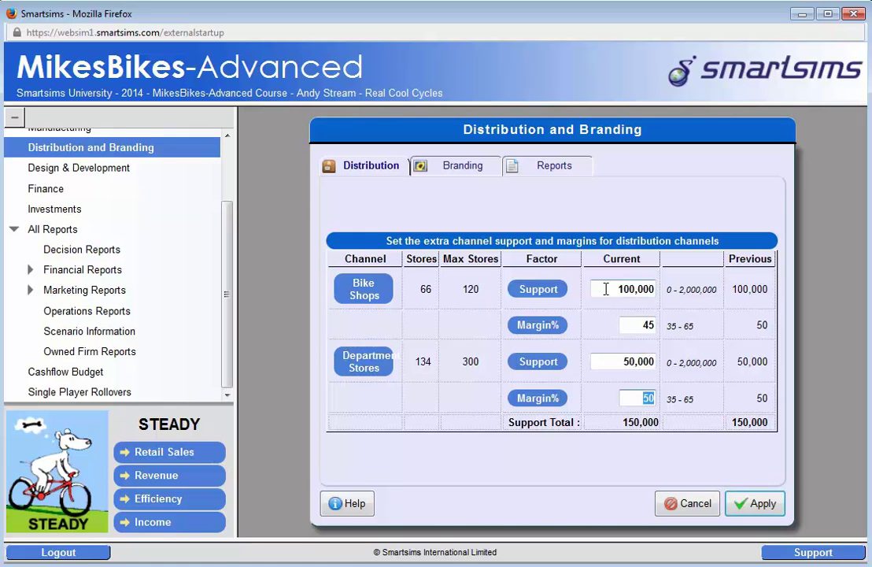
pyautogui.write('40')
pyautogui.hotkey('shift', 'Tab')
pyautogui.write('0')
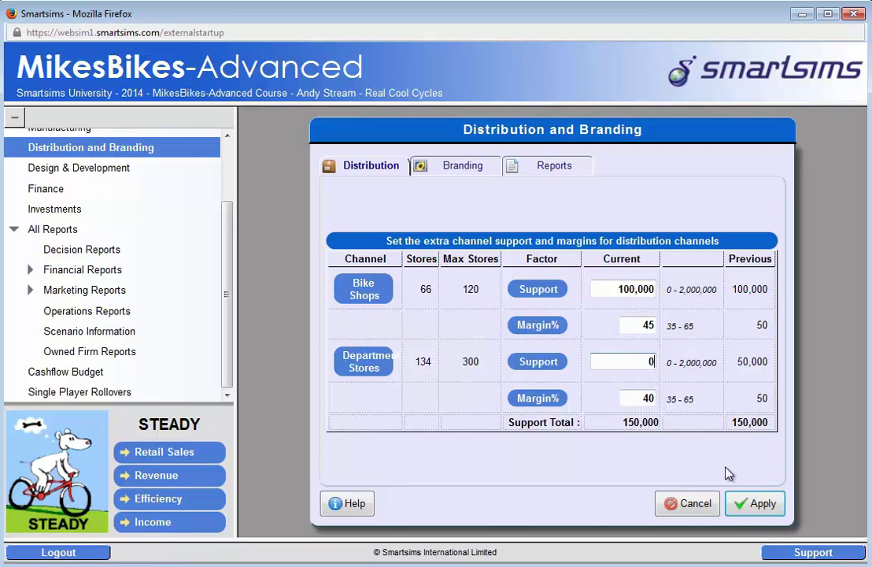
pyautogui.click(748, 503)
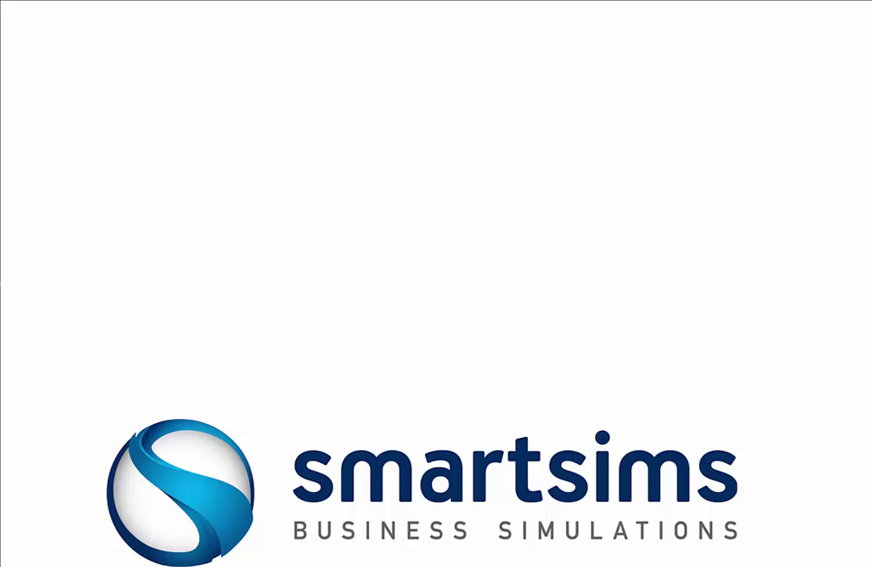